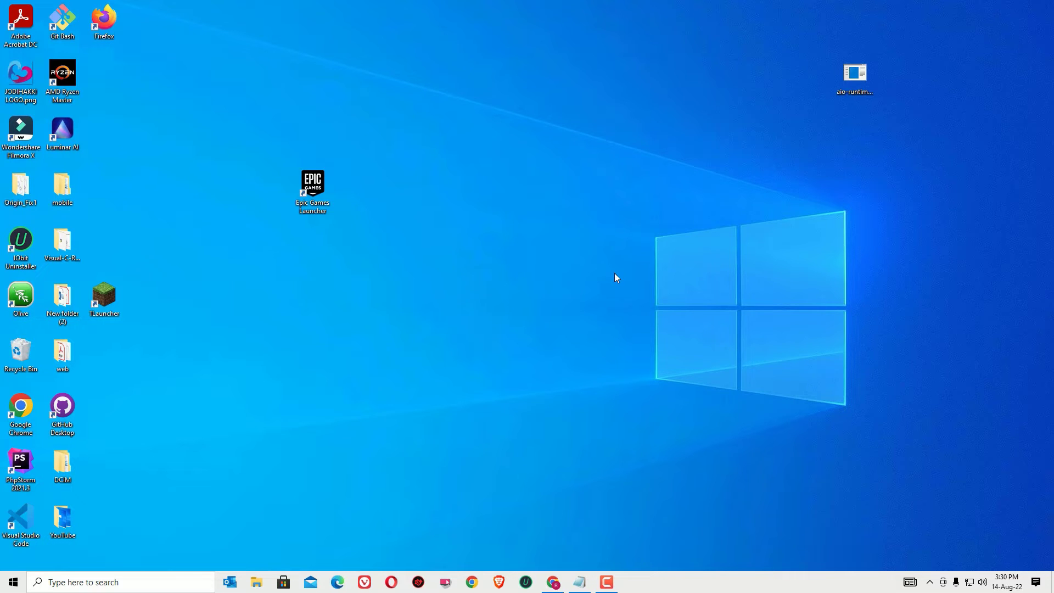
# Copy the full MediaFire WinPKG download link from the restored Notepad notes
pyautogui.click(580, 582)
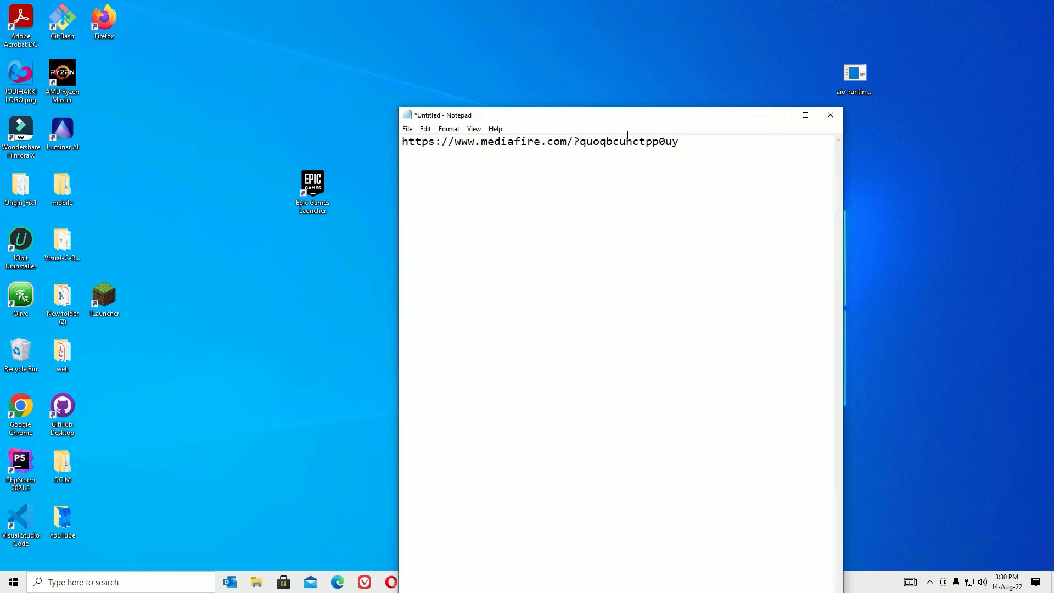
pyautogui.click(627, 140)
pyautogui.moveTo(691, 141); pyautogui.dragTo(402, 142)
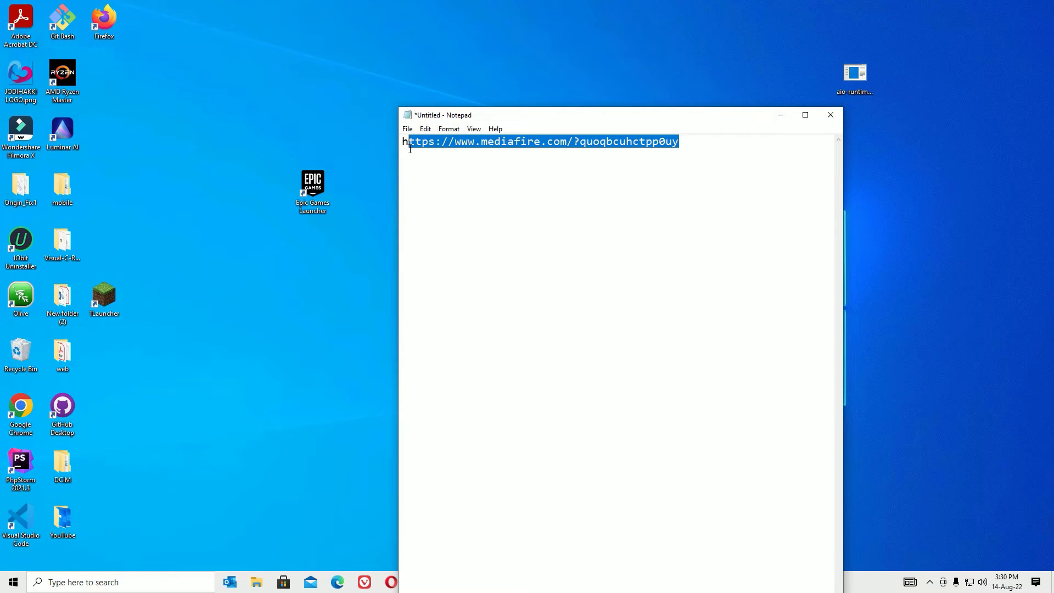
pyautogui.click(326, 428)
# Launch Firefox and load the pasted MediaFire link to download aio-runtimes.exe
pyautogui.doubleClick(104, 18)
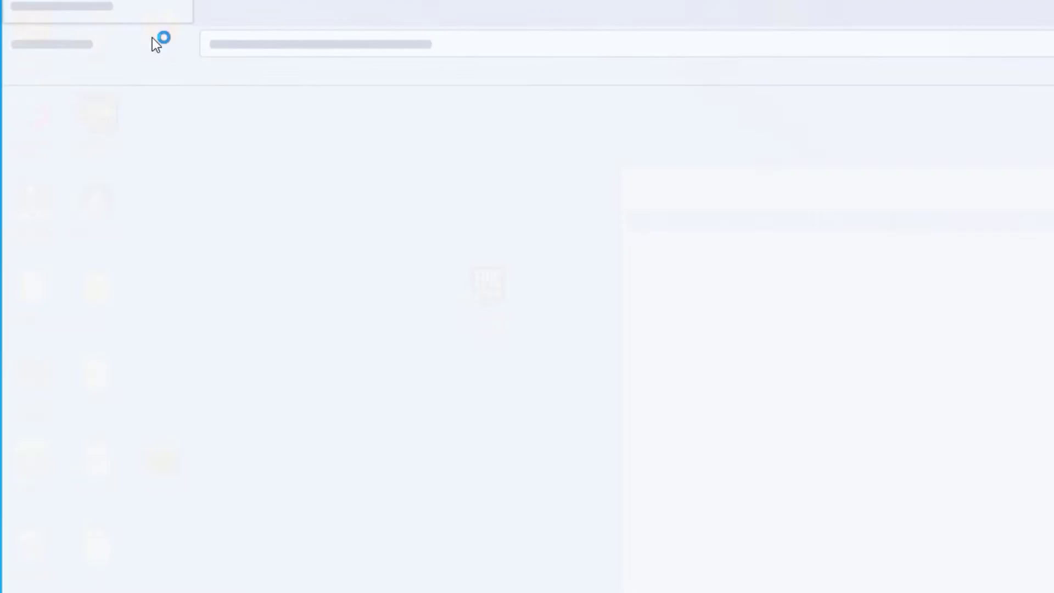
pyautogui.write('https://www.mediafire.com/?quoqbcuhctpp0uy')
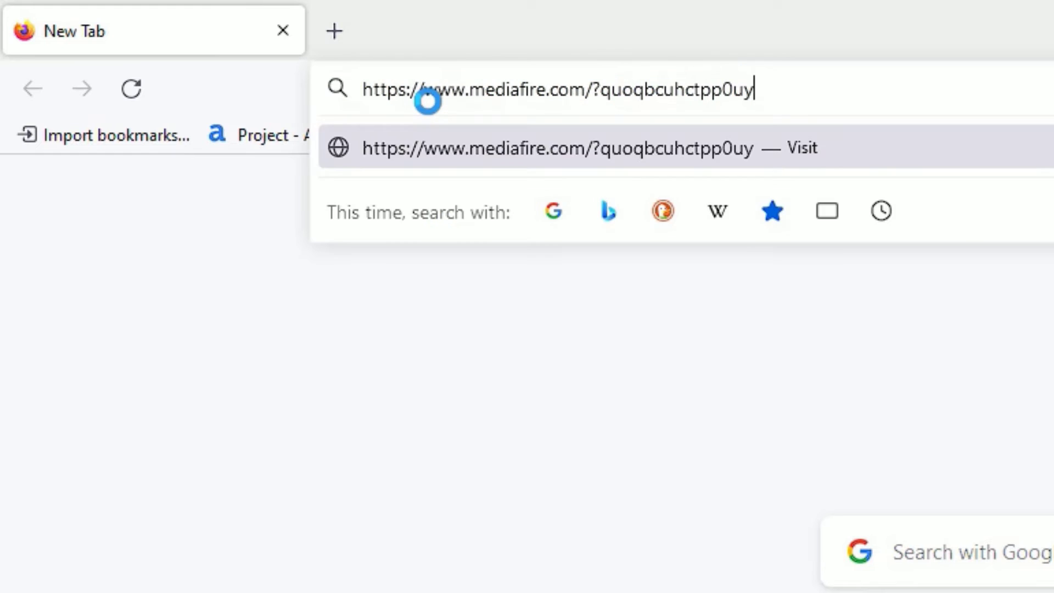
pyautogui.press('Return')
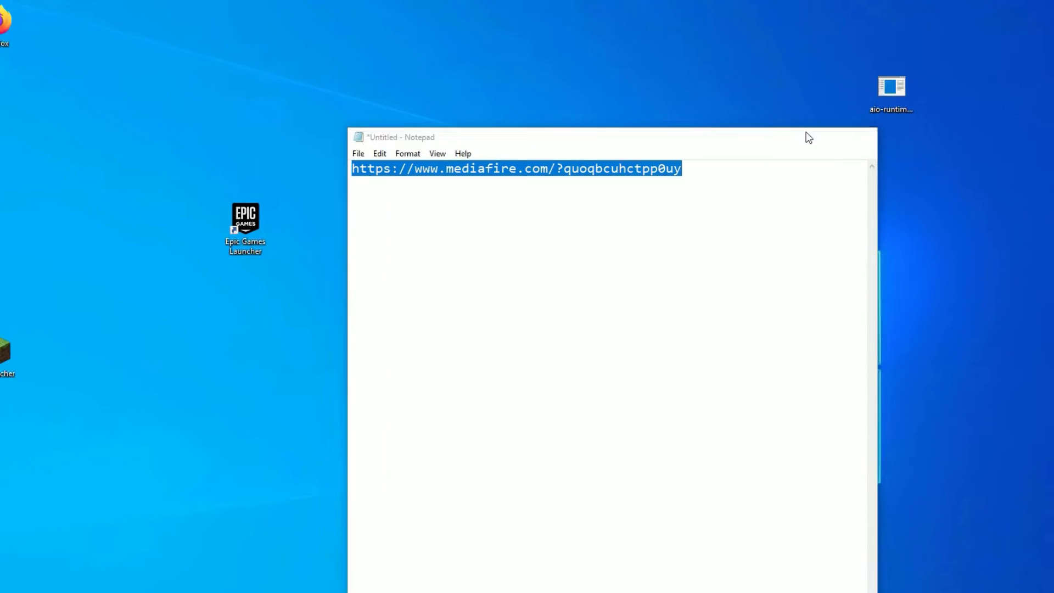
# Minimise Notepad and run the desktop aio-runtimes.exe as administrator
pyautogui.click(815, 129)
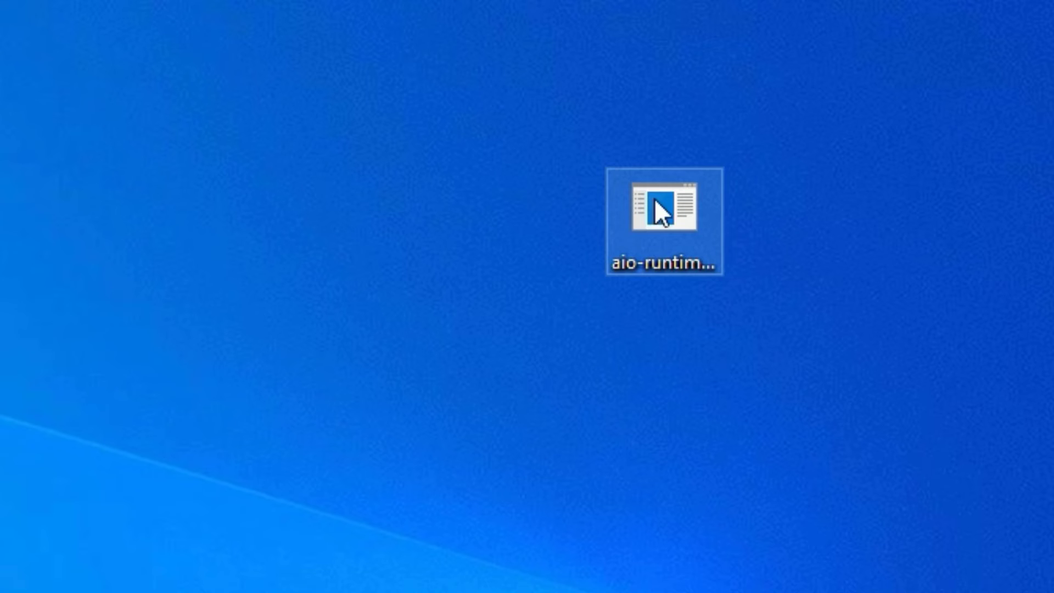
pyautogui.click(648, 221)
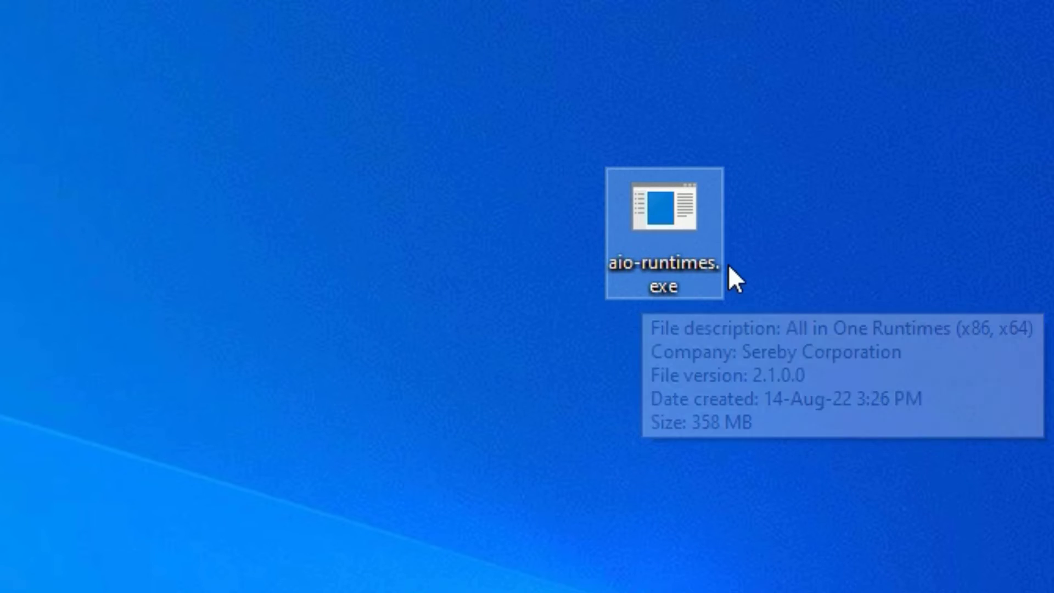
pyautogui.rightClick(683, 248)
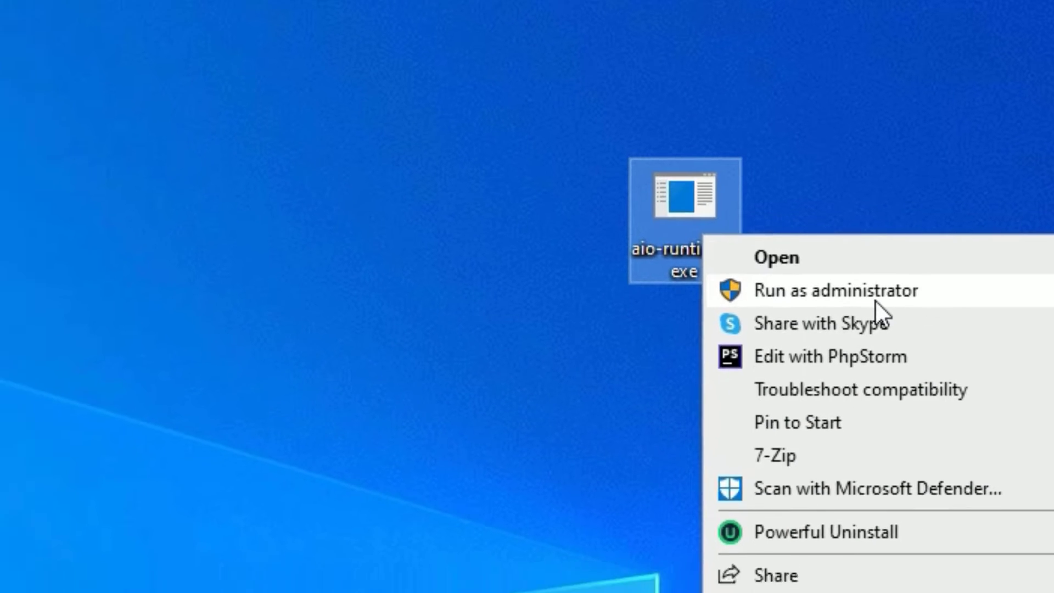
pyautogui.click(875, 306)
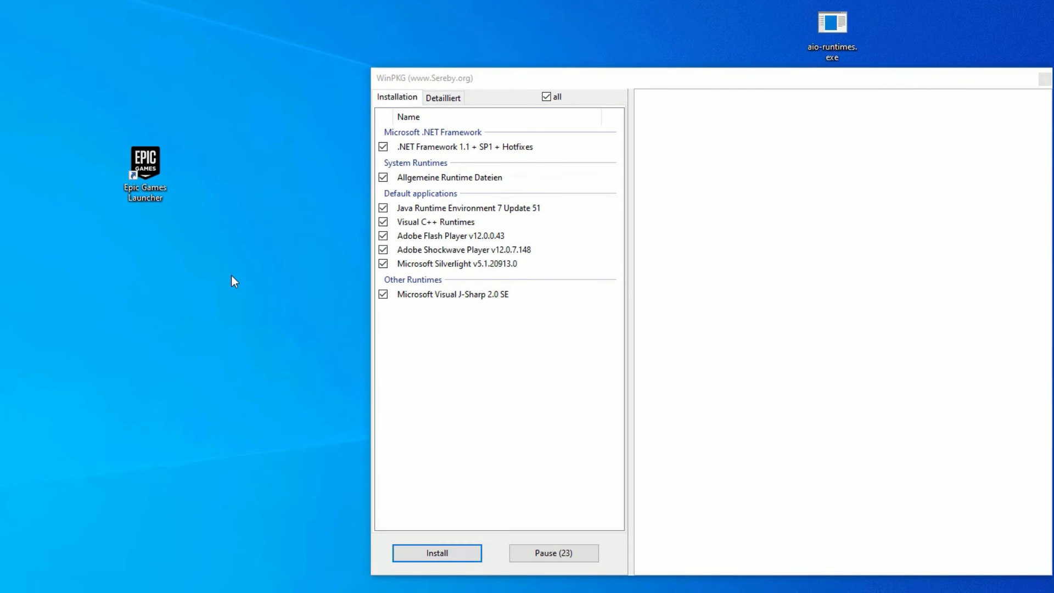
pyautogui.doubleClick(146, 195)
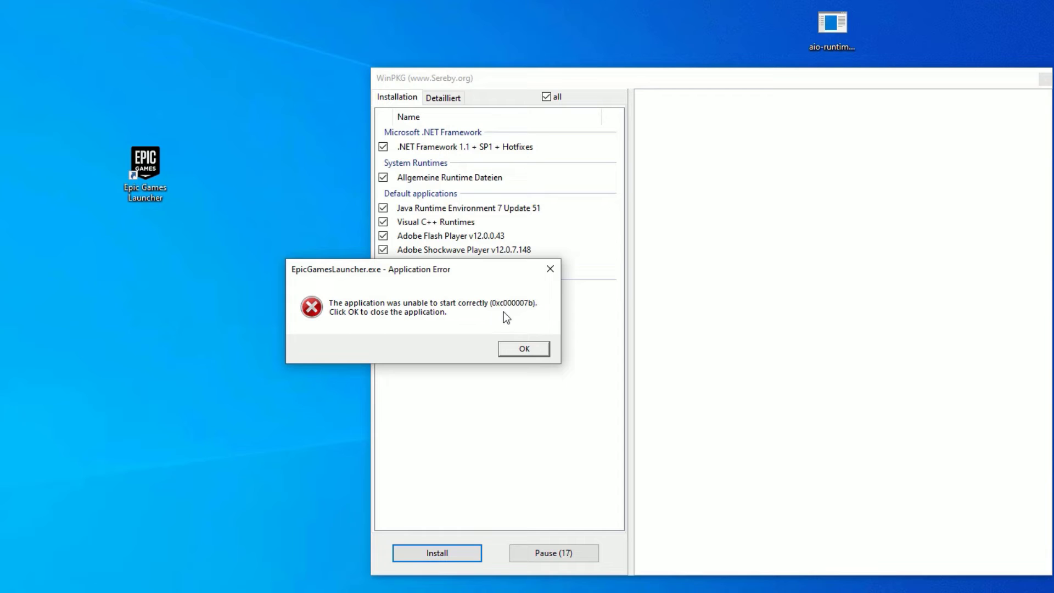
pyautogui.click(517, 351)
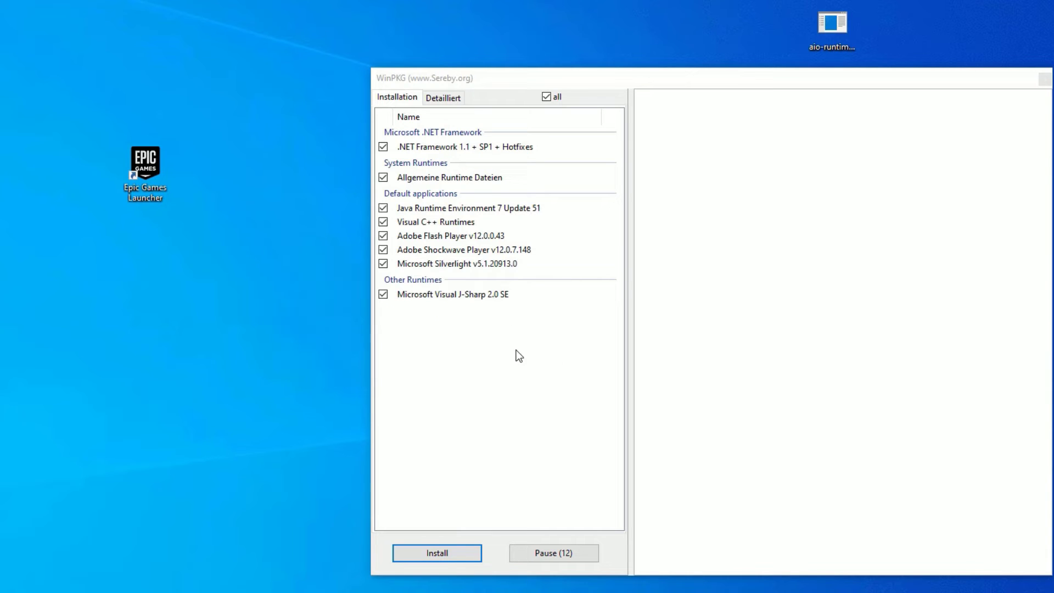
pyautogui.click(383, 222)
# Install all ticked runtimes, dismissing the two already-installed product error dialogs
pyautogui.click(423, 554)
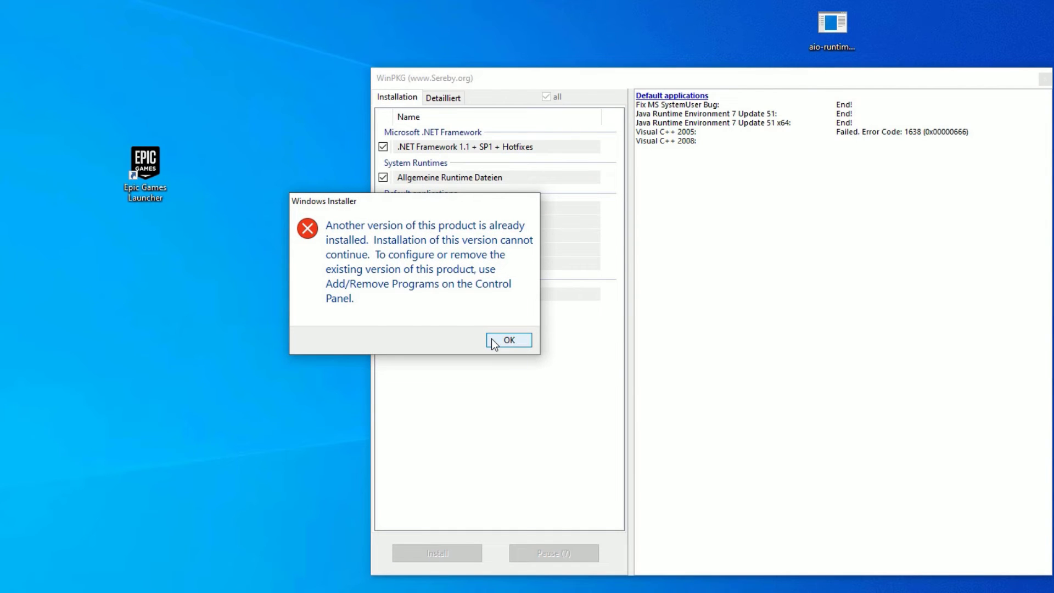
pyautogui.click(491, 338)
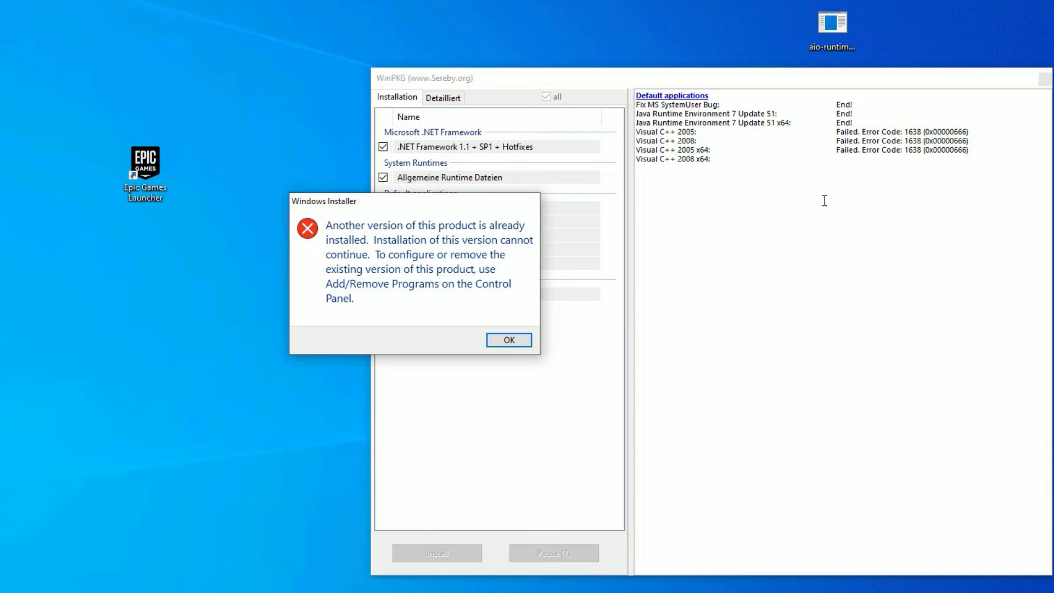
pyautogui.click(512, 344)
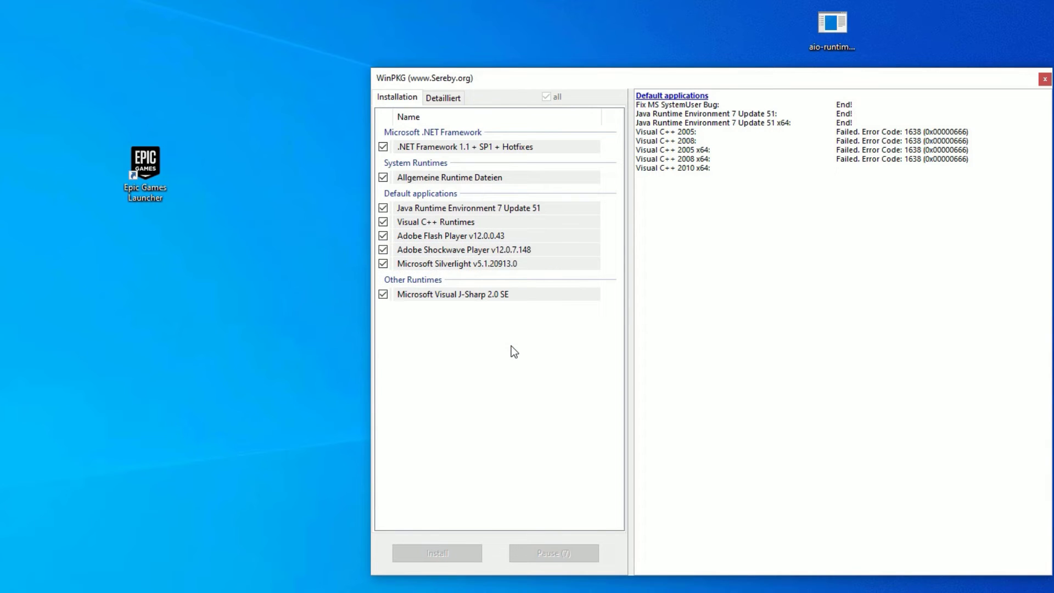